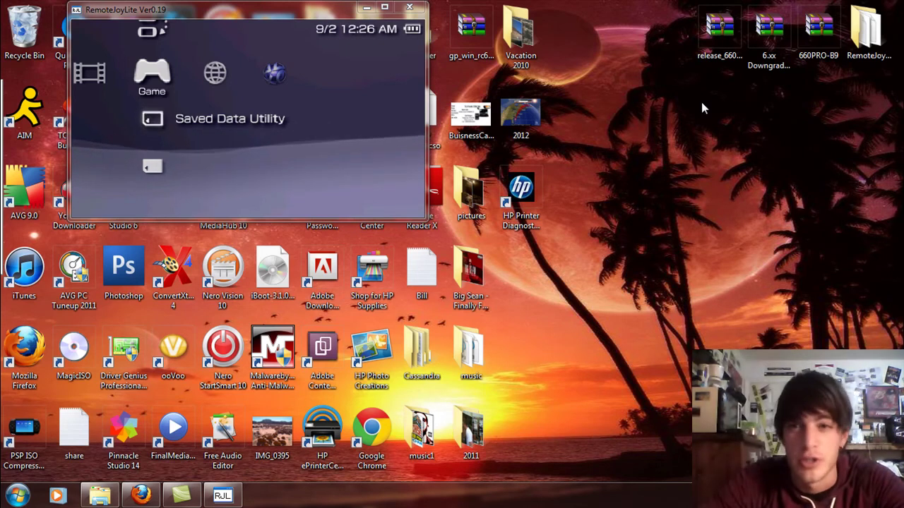
# - Move the 6.xx Downgrader v4.1 archive out of the desktop's row of archives to an empty spot below it
pyautogui.click(778, 40)
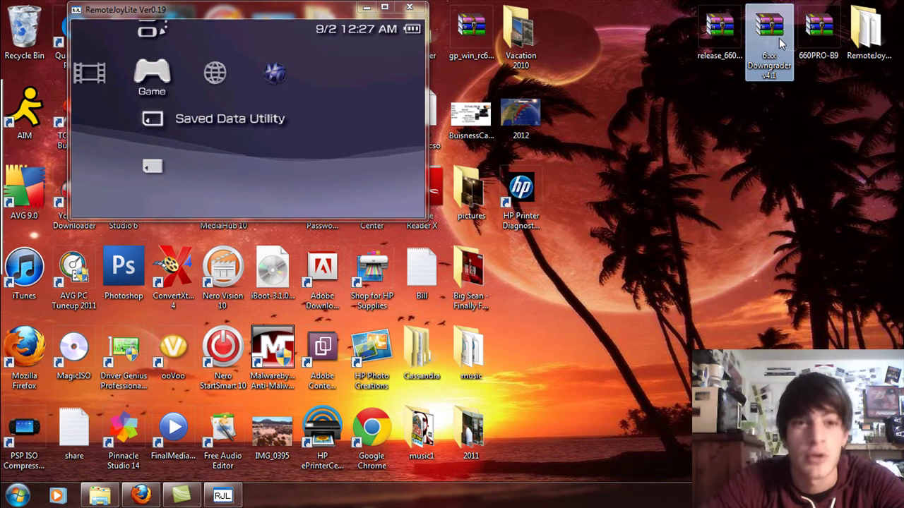
pyautogui.moveTo(779, 37); pyautogui.dragTo(724, 203)
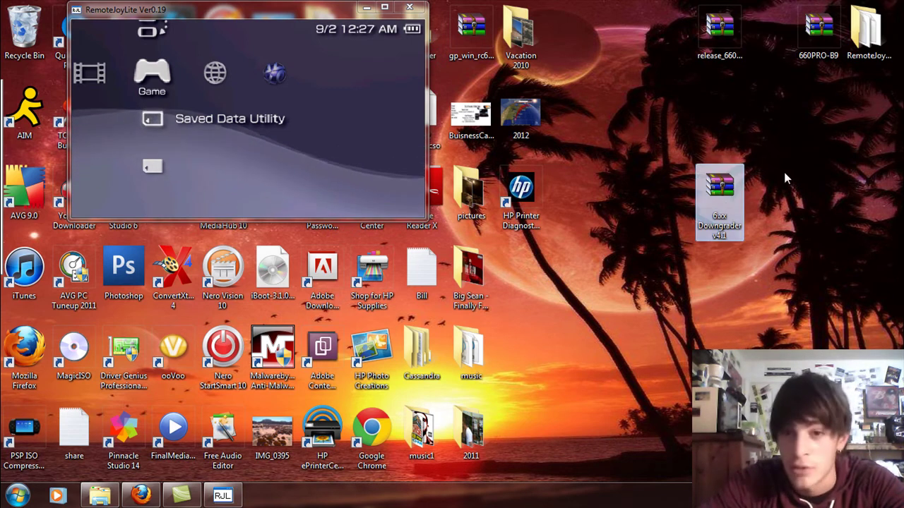
pyautogui.moveTo(784, 172); pyautogui.dragTo(663, 250)
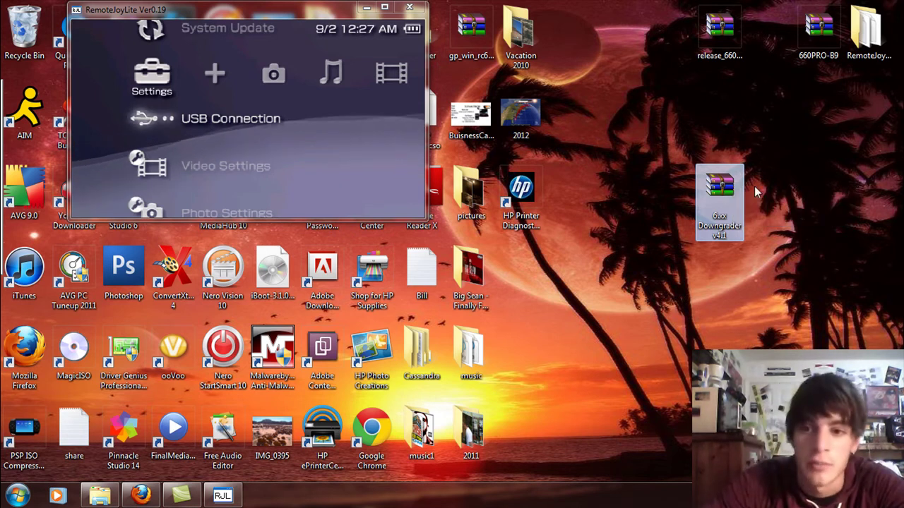
# - Open the 6.xx Downgrader v4.1 archive in WinRAR and dismiss the license reminder
pyautogui.doubleClick(722, 182)
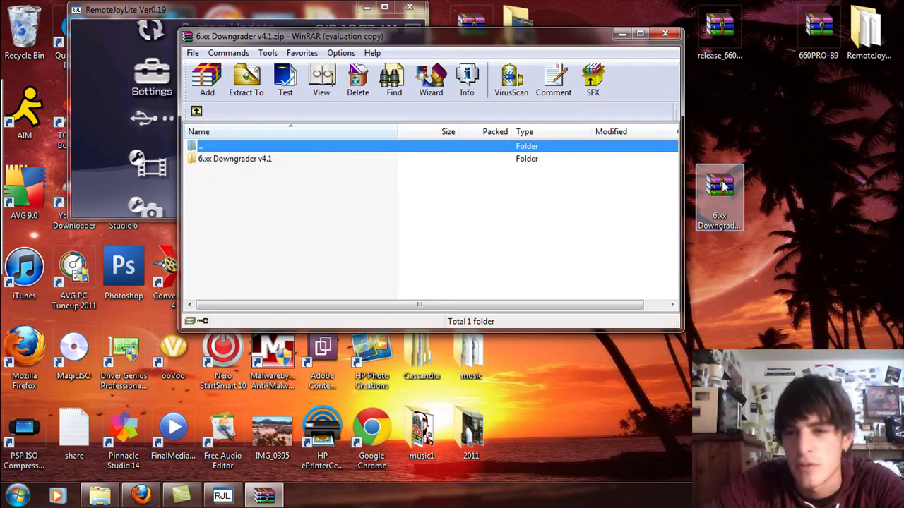
pyautogui.rightClick(722, 181)
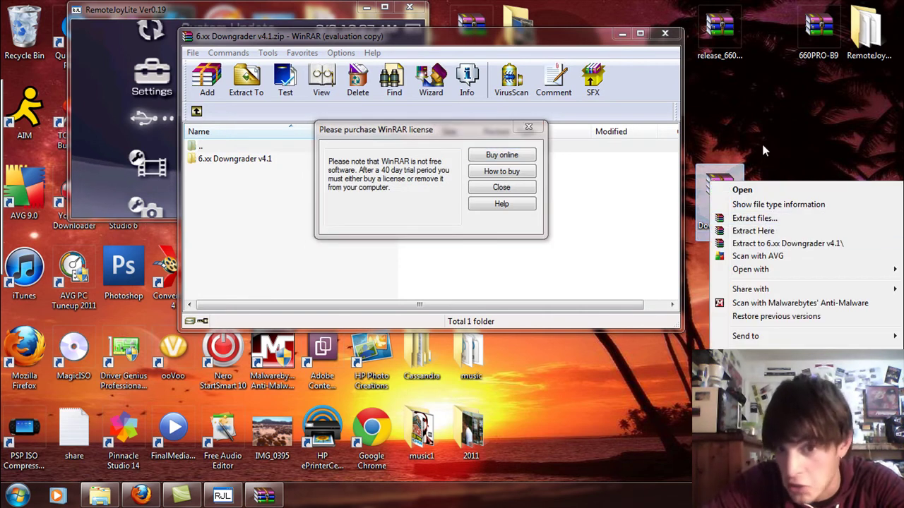
pyautogui.click(522, 187)
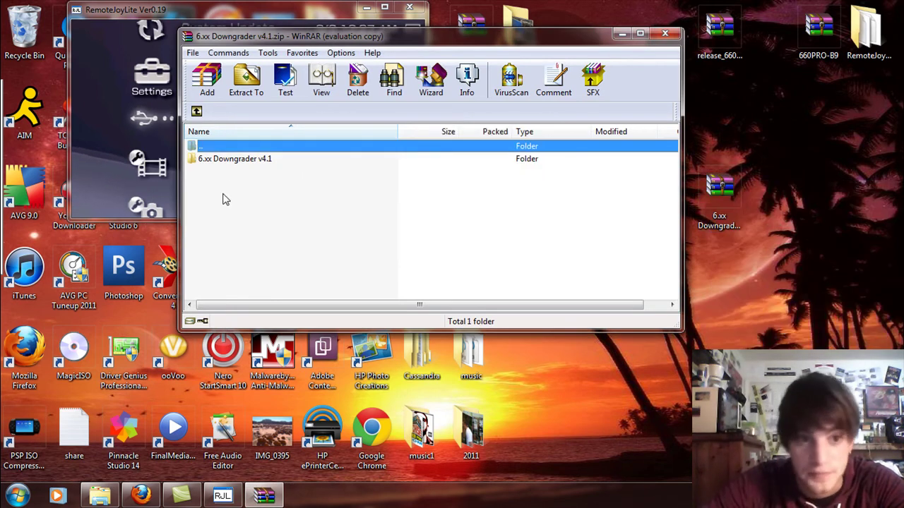
# - Examine the contents of the PSP and SRC folders inside the archive's 6.xx Downgrader v4.1 folder
pyautogui.doubleClick(240, 159)
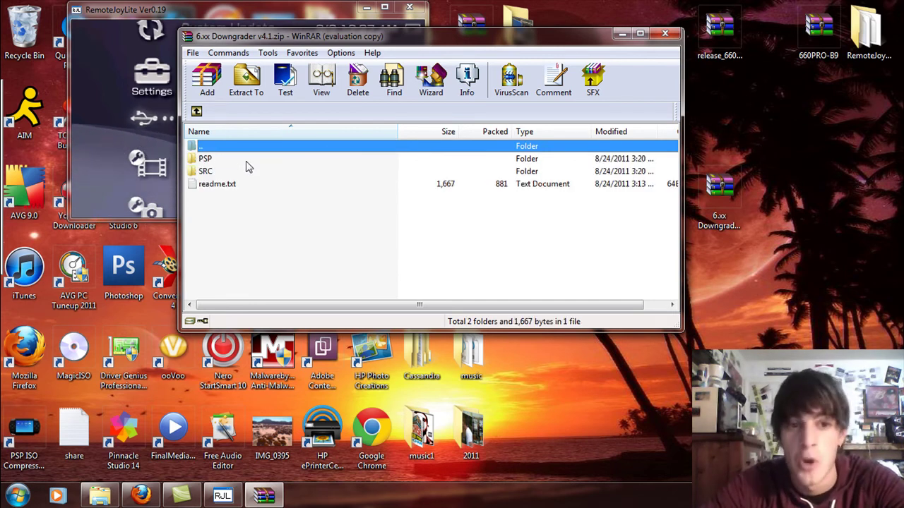
pyautogui.doubleClick(211, 160)
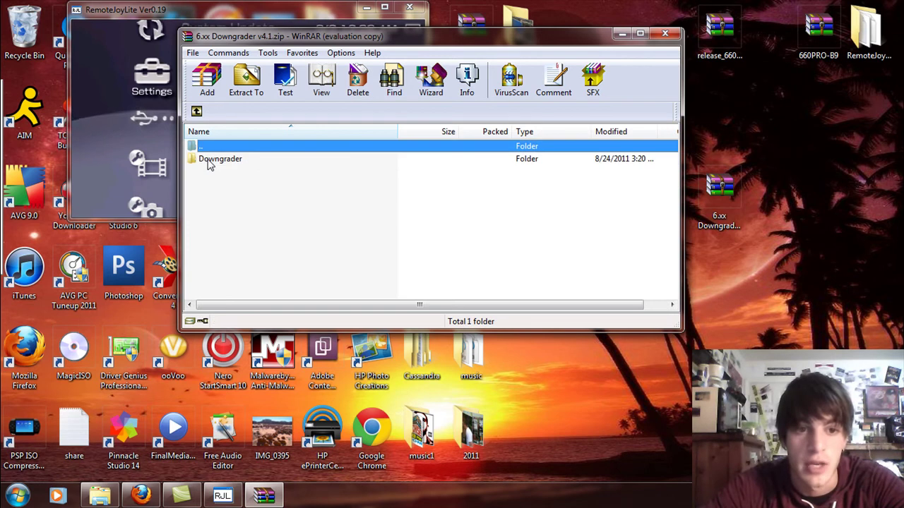
pyautogui.doubleClick(209, 161)
pyautogui.click(197, 111)
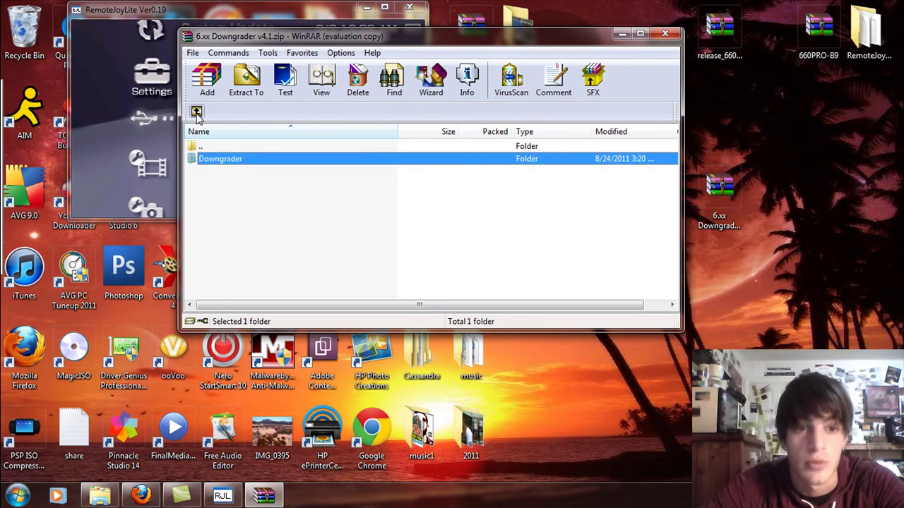
pyautogui.click(196, 111)
pyautogui.click(197, 113)
pyautogui.doubleClick(207, 171)
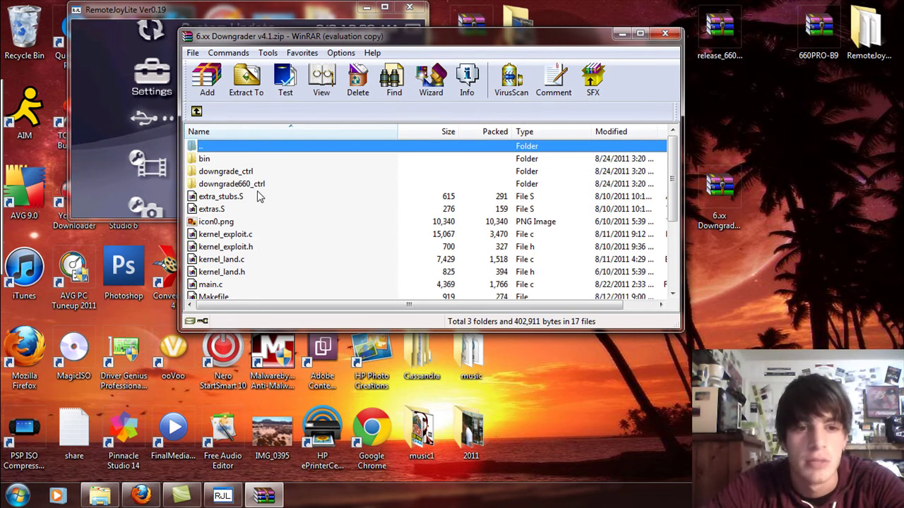
pyautogui.click(197, 112)
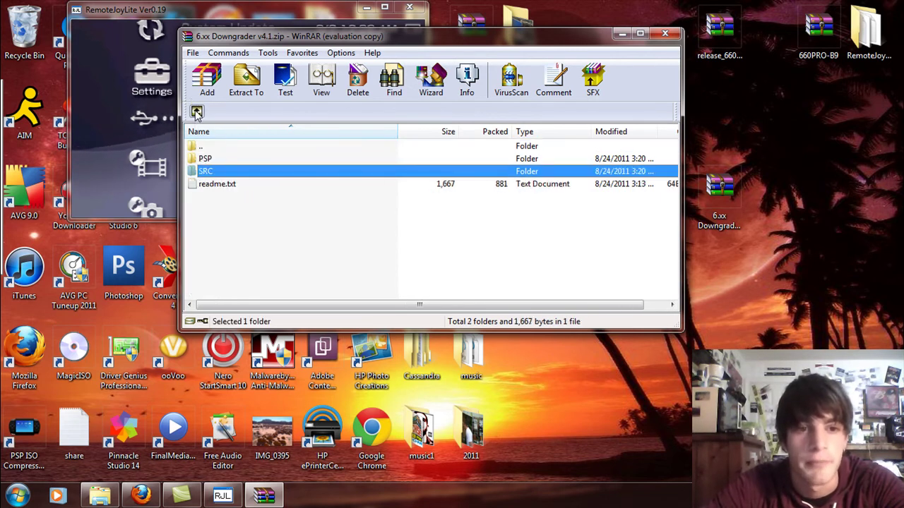
# - Read the archive's readme.txt for the downgrade instructions, scrolling along its long lines, and close it
pyautogui.doubleClick(226, 187)
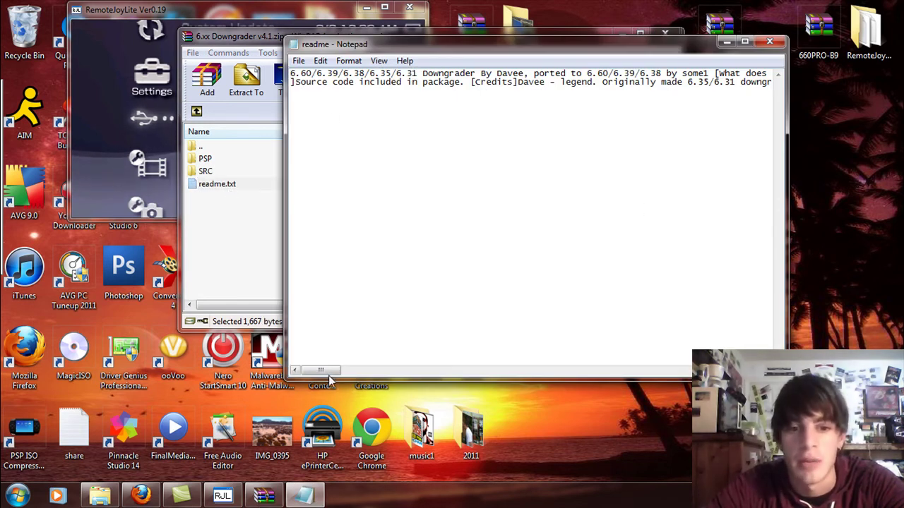
pyautogui.moveTo(329, 378)
pyautogui.mouseDown()
pyautogui.moveTo(391, 374)
pyautogui.moveTo(326, 367)
pyautogui.mouseUp()
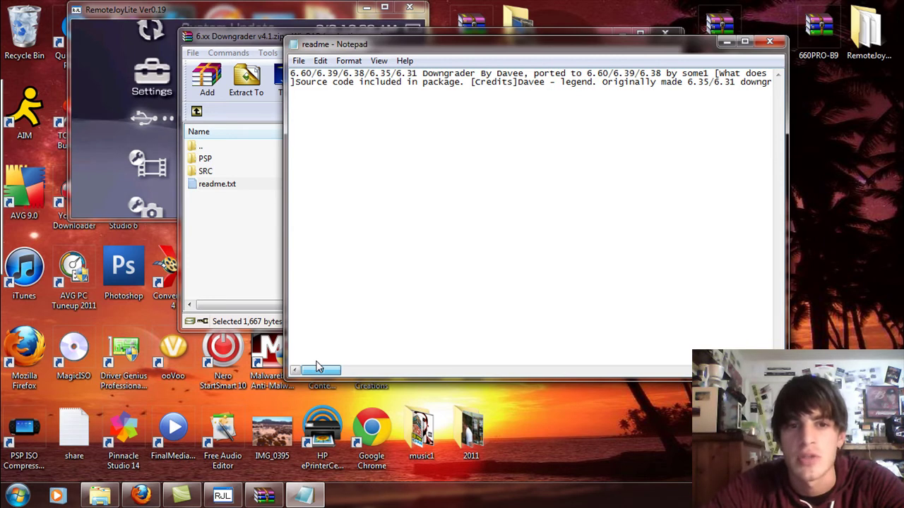
pyautogui.moveTo(323, 367); pyautogui.dragTo(453, 377)
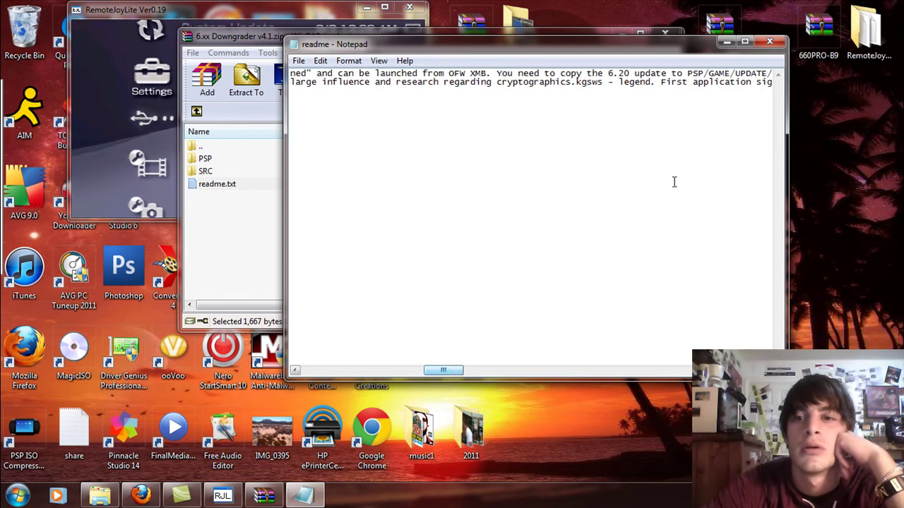
pyautogui.click(770, 41)
pyautogui.click(281, 216)
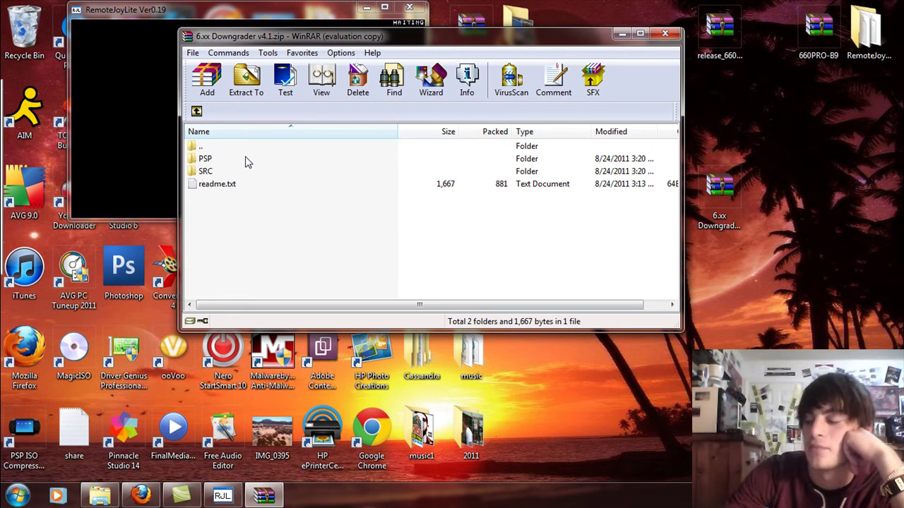
# - Close RemoteJoyLite and continue without scanning Removable Disk (K:)
pyautogui.click(409, 7)
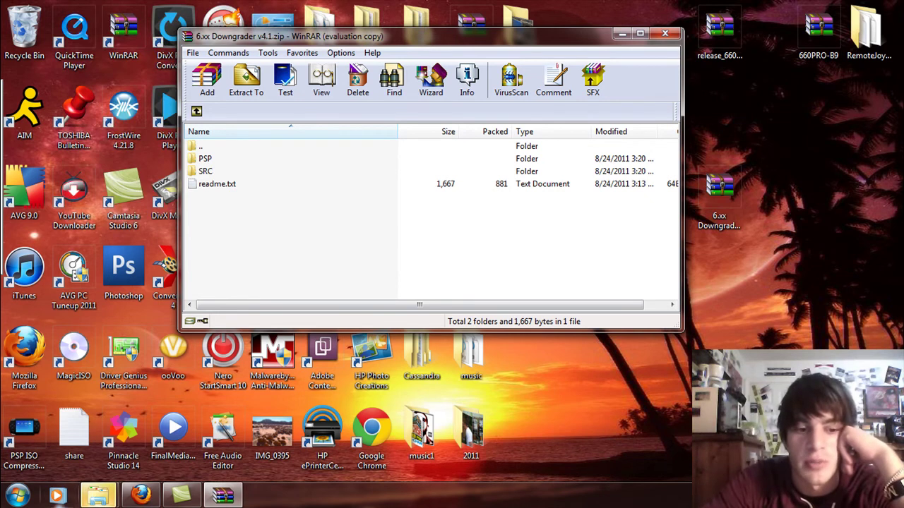
pyautogui.click(233, 417)
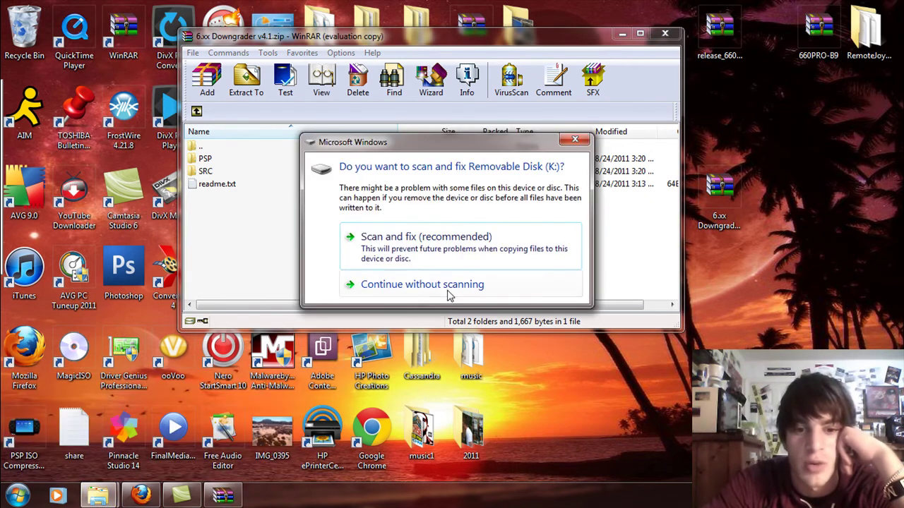
pyautogui.click(420, 285)
# - Browse the computer's drives to the PSP\GAME folder on Removable Disk (K:)
pyautogui.click(16, 495)
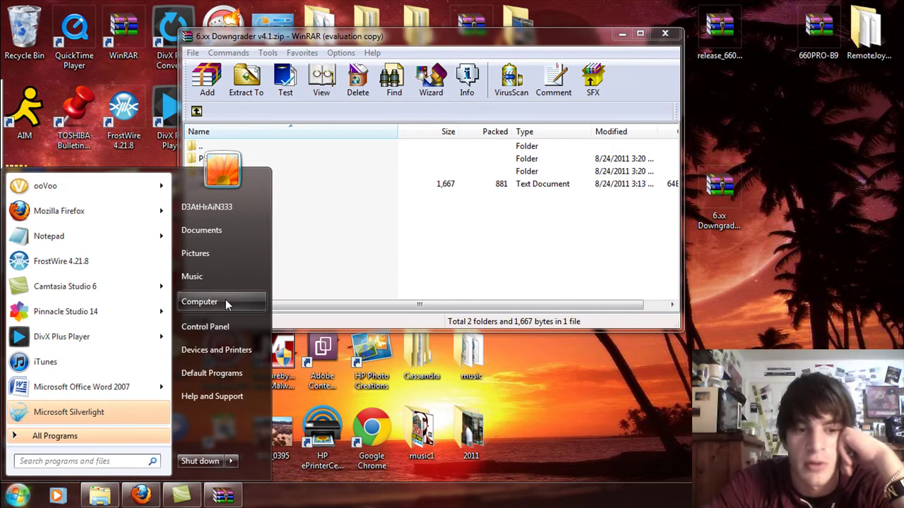
pyautogui.click(199, 301)
pyautogui.click(406, 238)
pyautogui.doubleClick(406, 238)
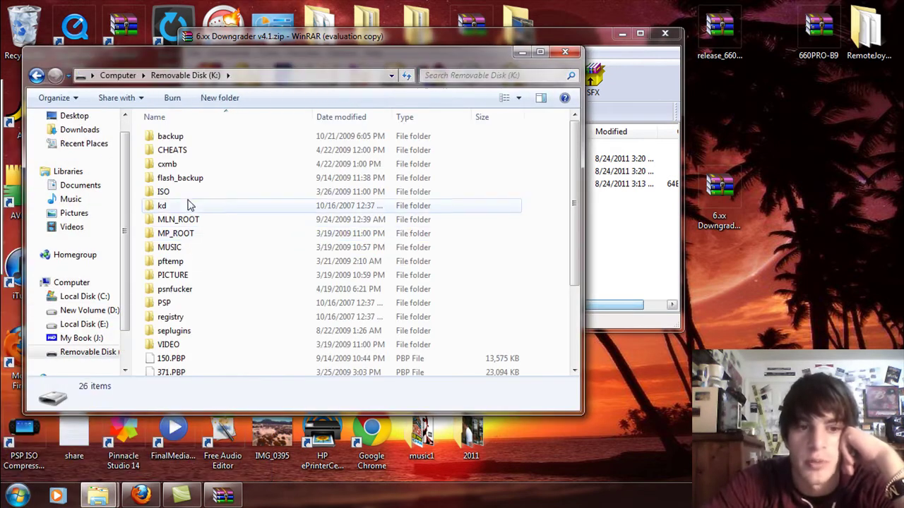
pyautogui.doubleClick(191, 245)
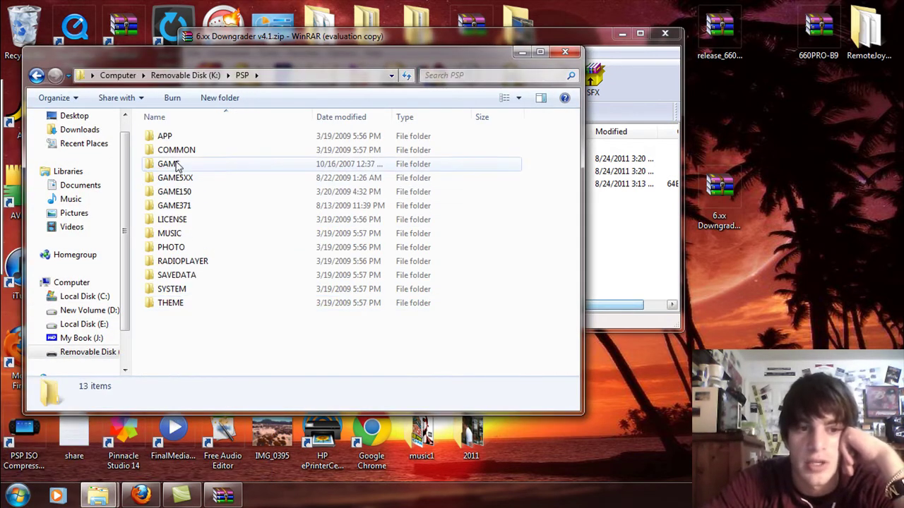
pyautogui.doubleClick(169, 164)
# - Extract the Downgrader folder from the archive's PSP folder into K:\PSP\GAME, and close both windows
pyautogui.click(627, 269)
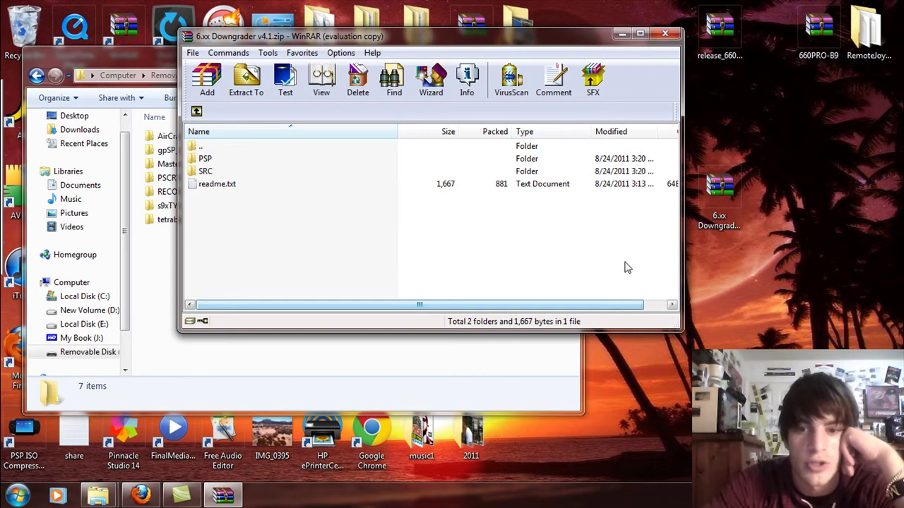
pyautogui.doubleClick(204, 160)
pyautogui.doubleClick(204, 160)
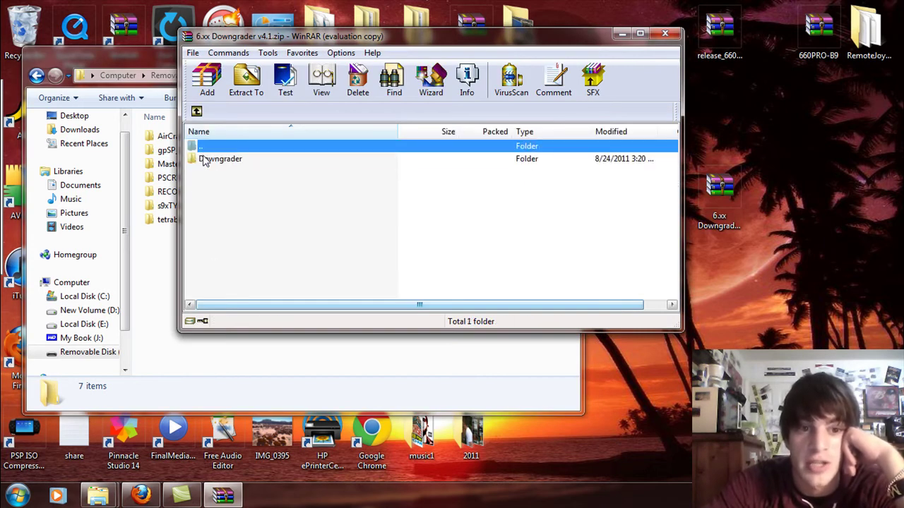
pyautogui.click(225, 163)
pyautogui.click(161, 273)
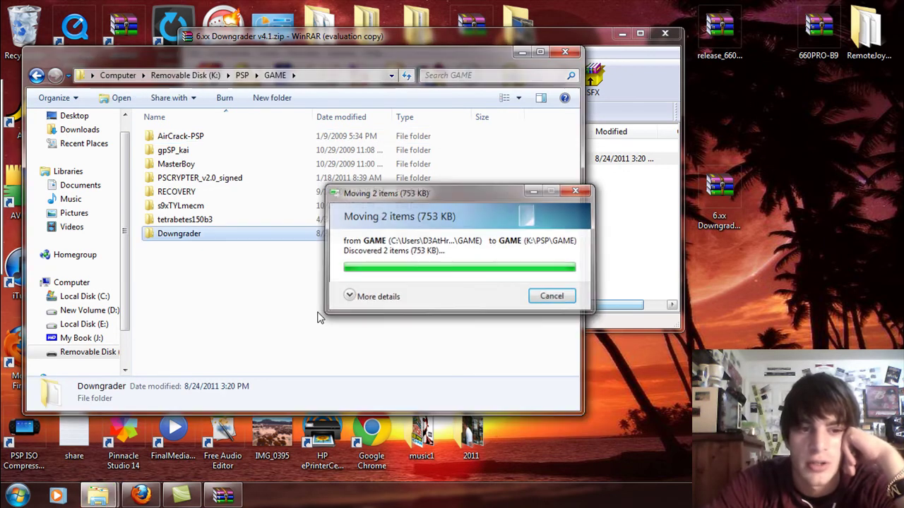
pyautogui.click(566, 55)
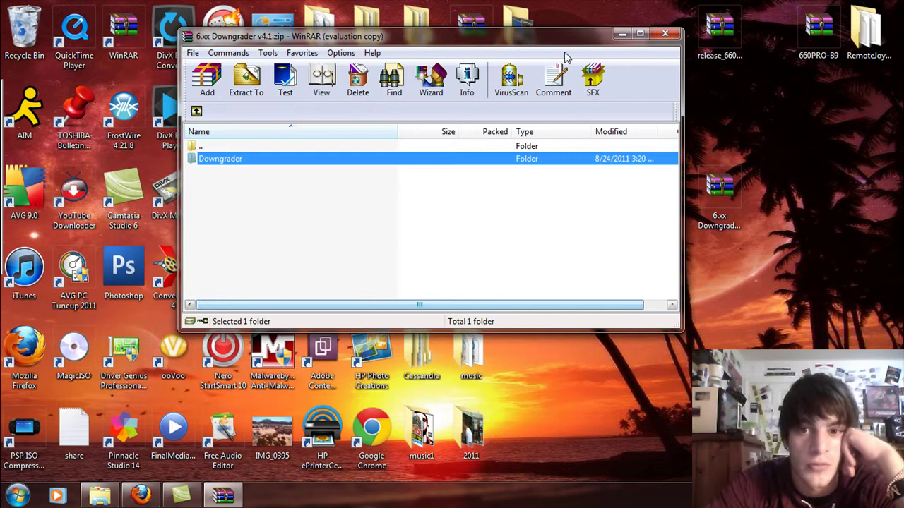
pyautogui.click(667, 34)
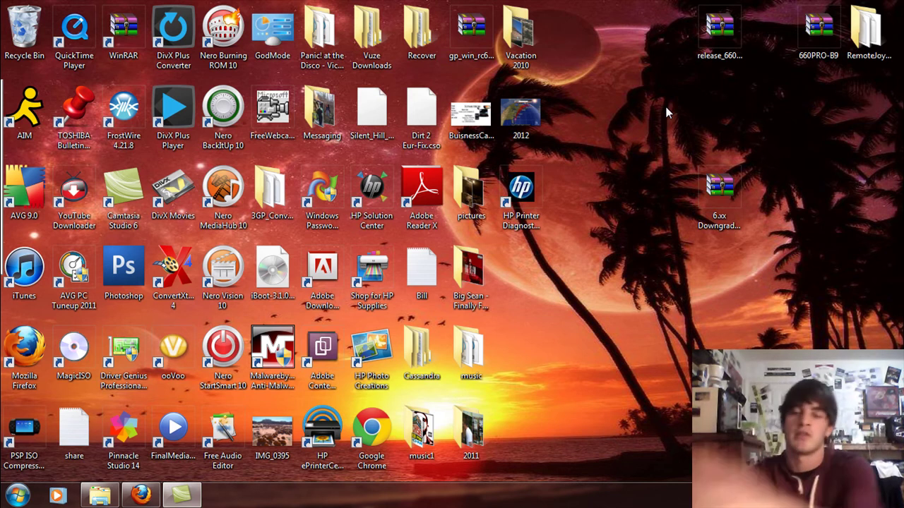
# - Launch RemoteJoyLite from the RemoteJoyLite_019_for_62X-63X_b desktop folder and minimize the folder window
pyautogui.click(880, 27)
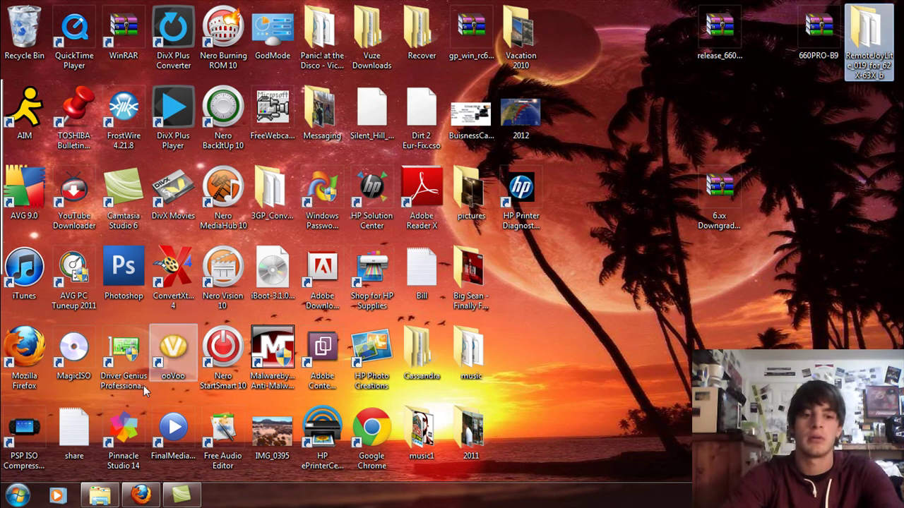
pyautogui.doubleClick(851, 62)
pyautogui.click(259, 206)
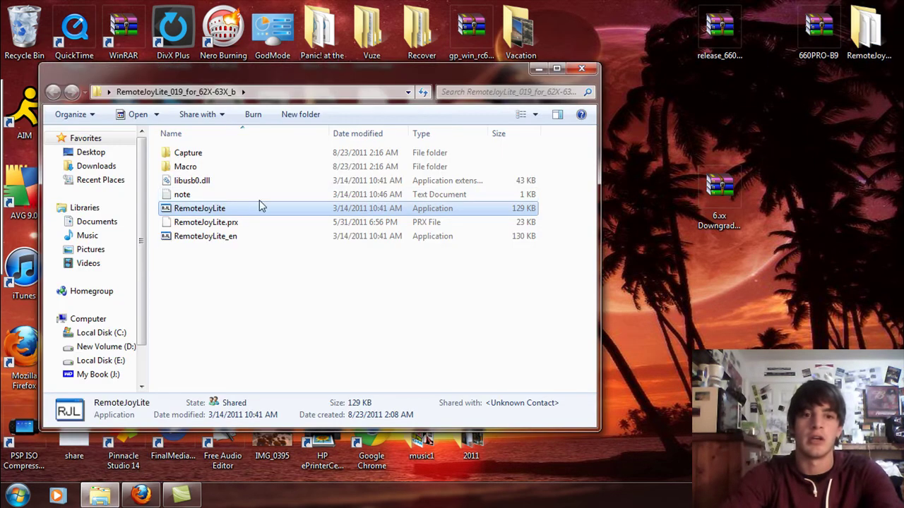
pyautogui.doubleClick(241, 212)
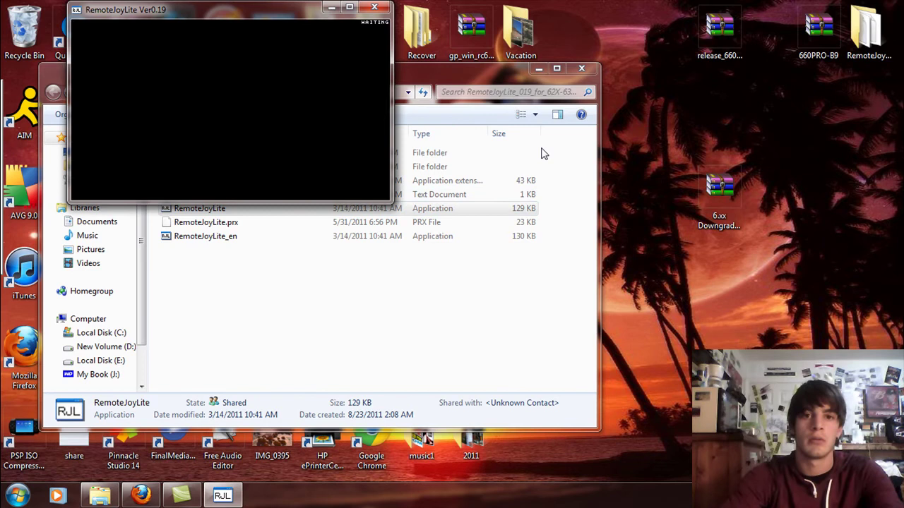
pyautogui.click(538, 68)
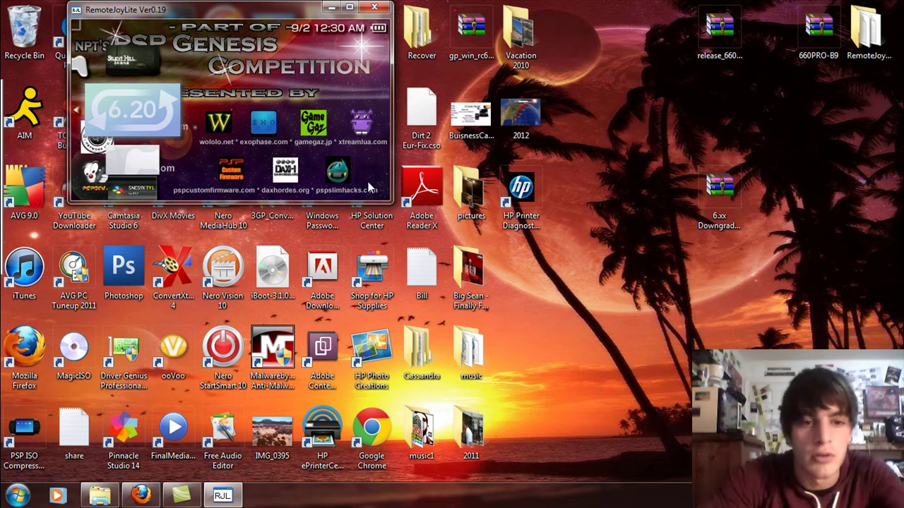
# - Enlarge the RemoteJoyLite window to view the PSP screen, and close it when the connection ends
pyautogui.moveTo(391, 202); pyautogui.dragTo(526, 259)
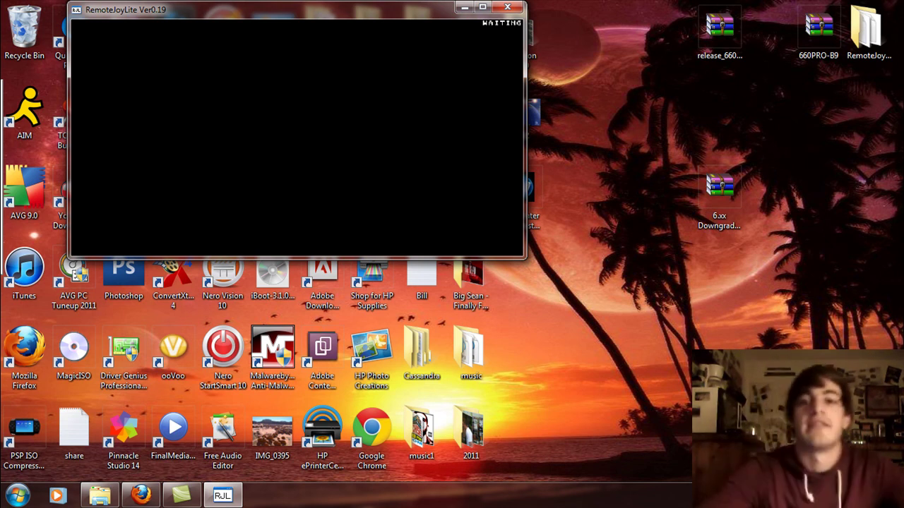
pyautogui.click(507, 8)
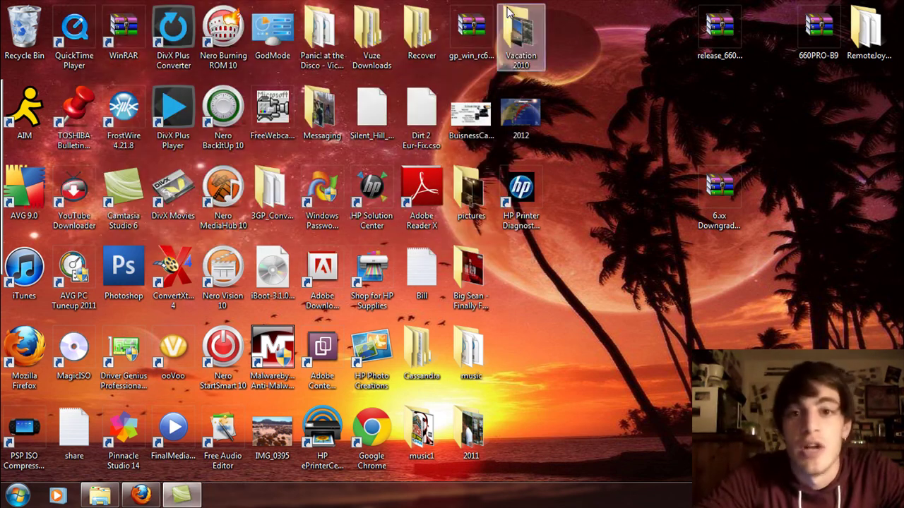